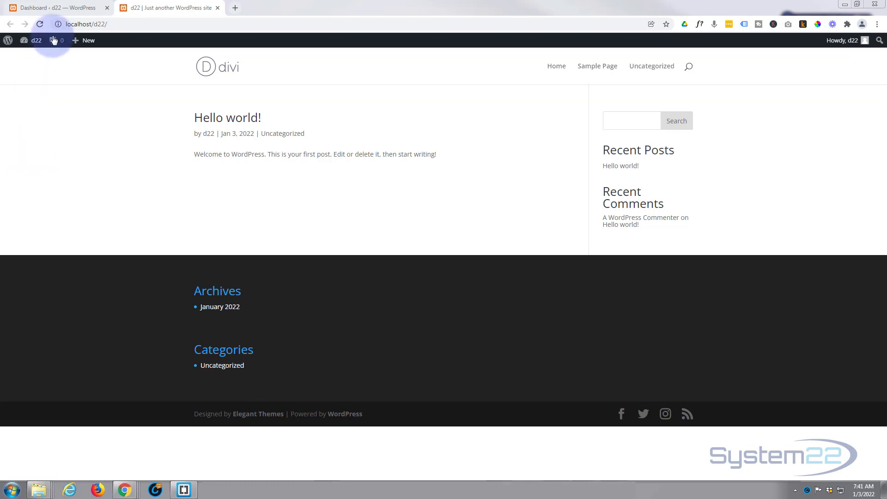
Open the site's Widgets page in the WordPress admin and expand Footer Area #1
left_click(55, 9)
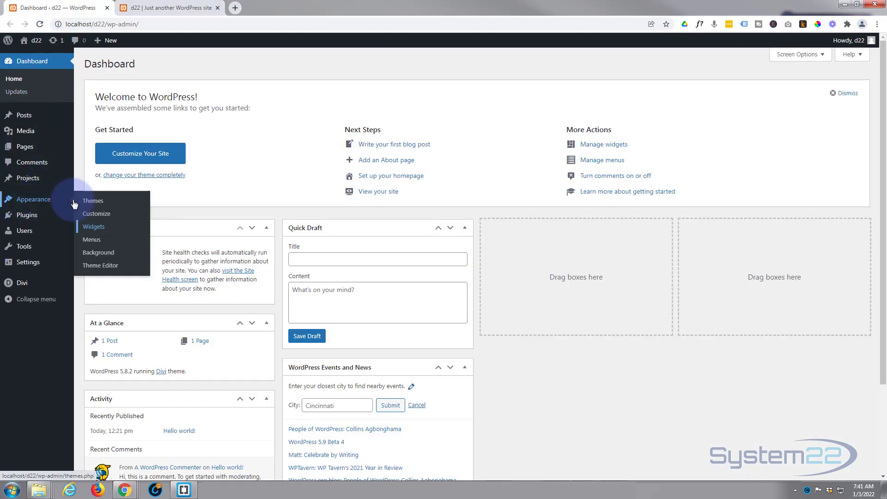
left_click(94, 230)
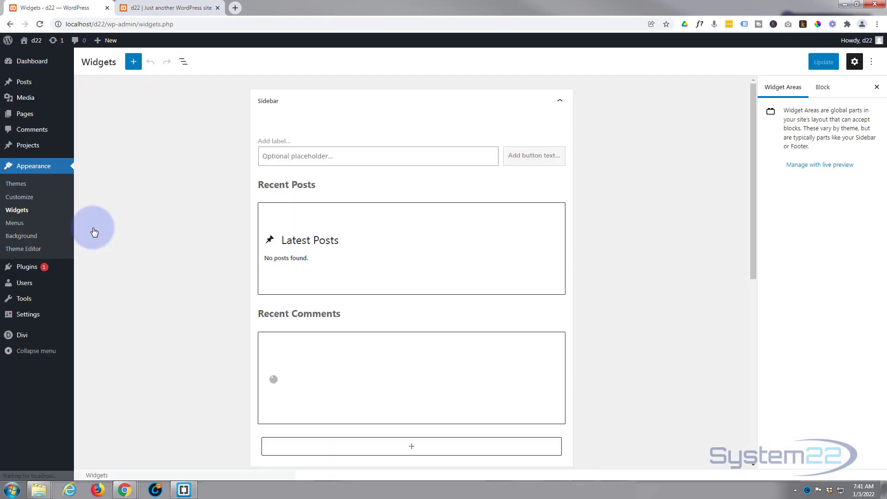
left_click(161, 6)
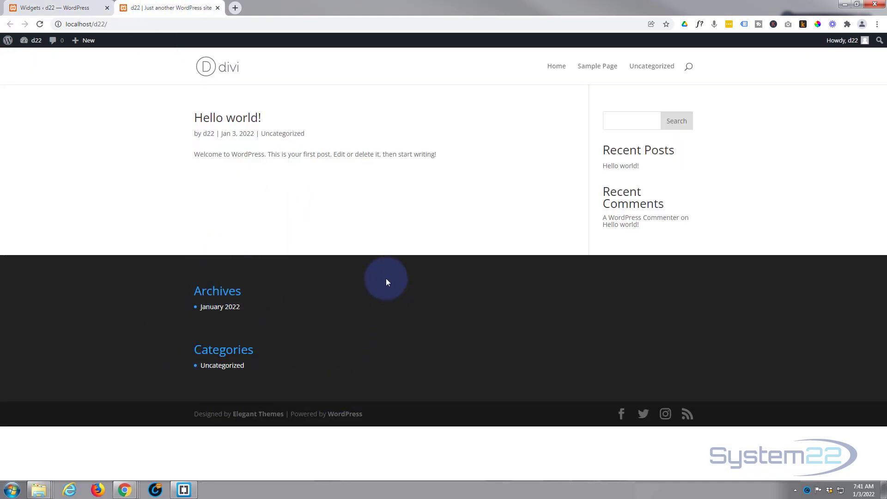
left_click(65, 9)
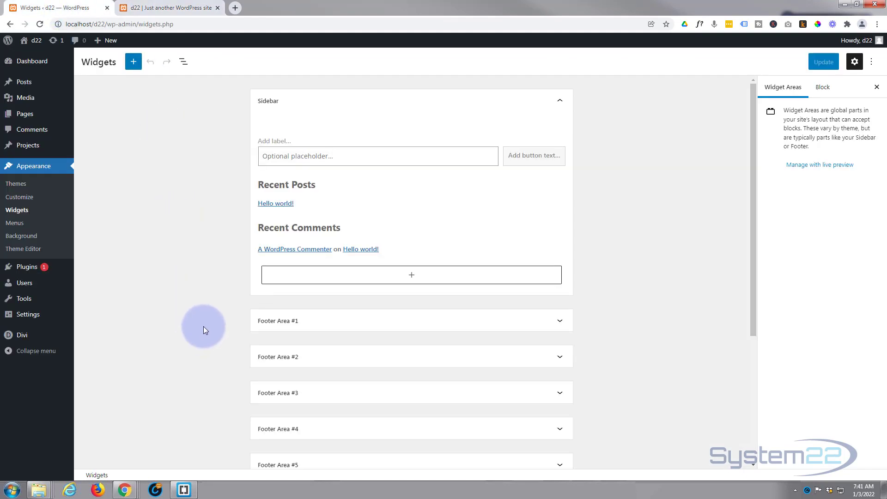
left_click(562, 324)
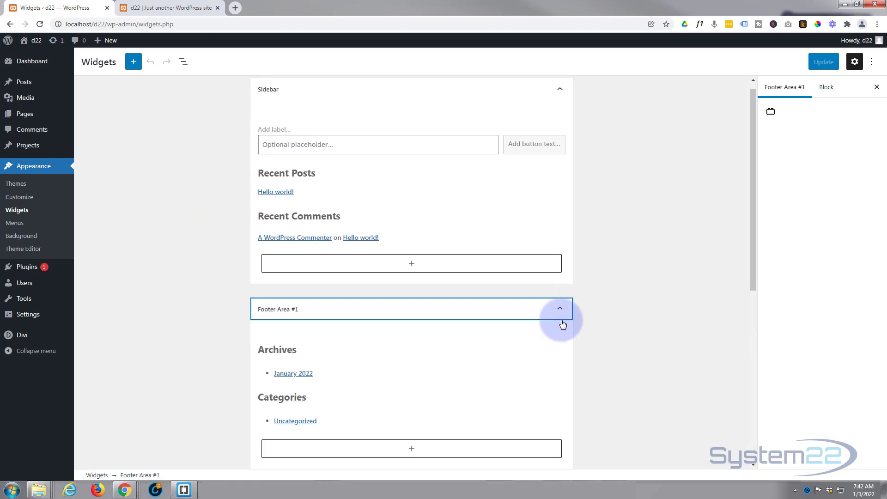
Remove the Archives list block and the Archives heading block from Footer Area #1
scroll(484, 348, "down", 2)
mouse_move(430, 313)
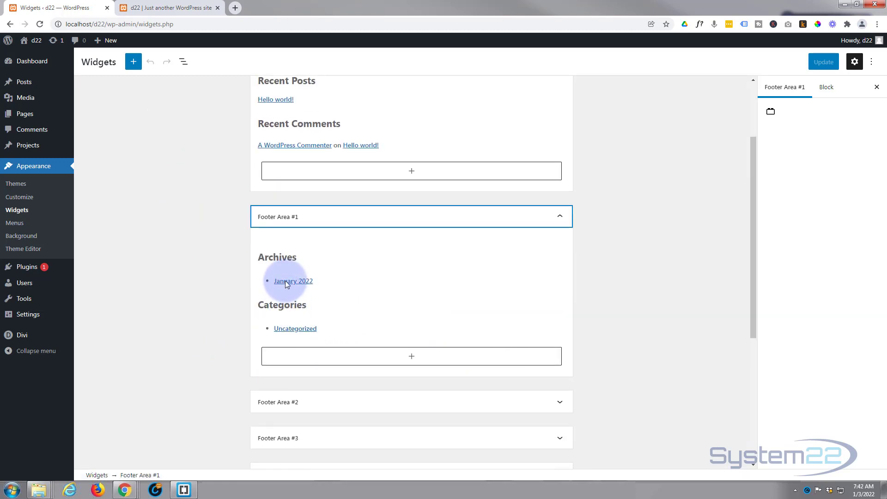
left_click(345, 281)
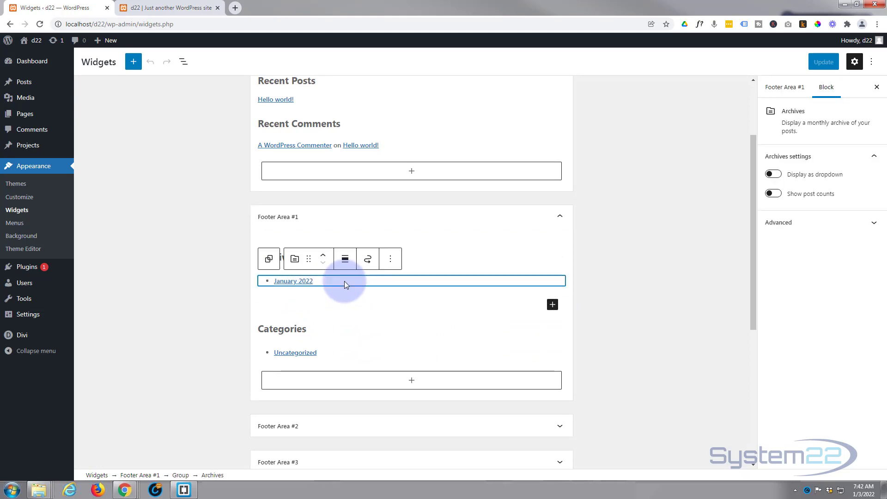
left_click(391, 261)
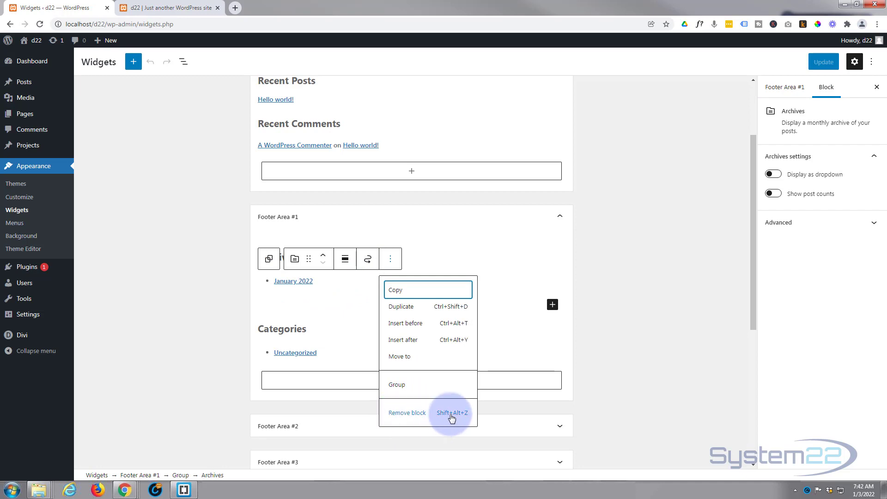
left_click(413, 415)
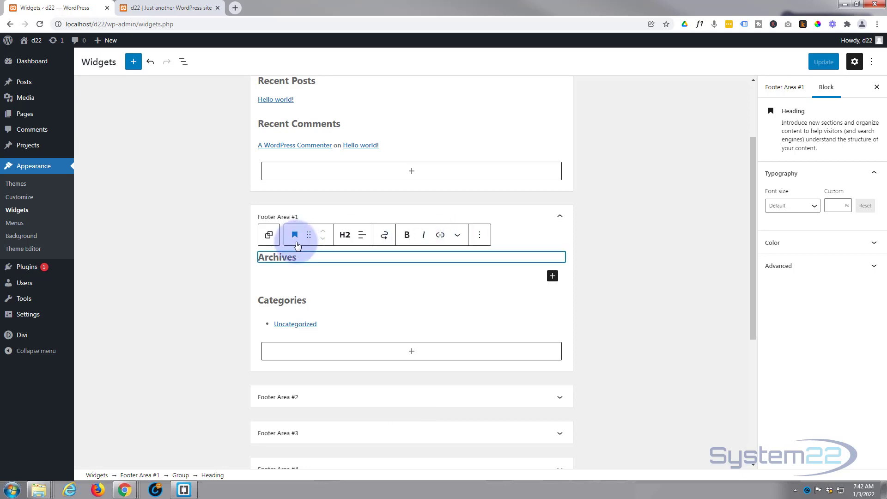
left_click(480, 236)
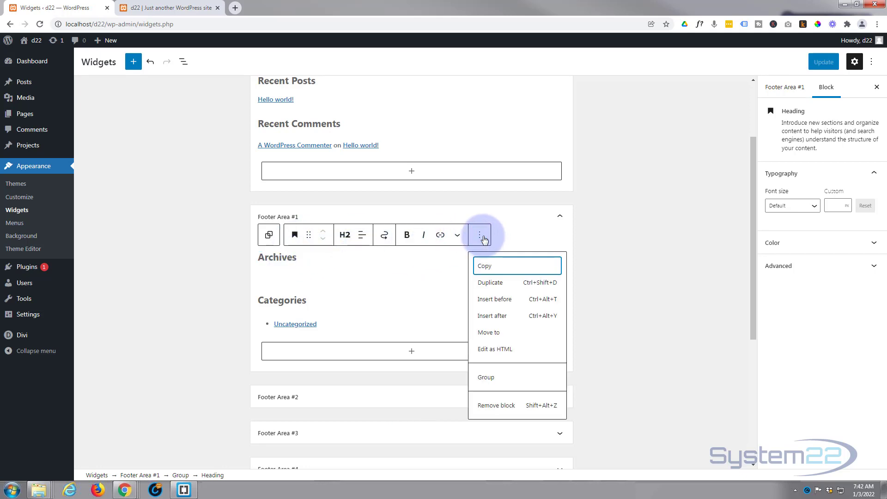
left_click(501, 406)
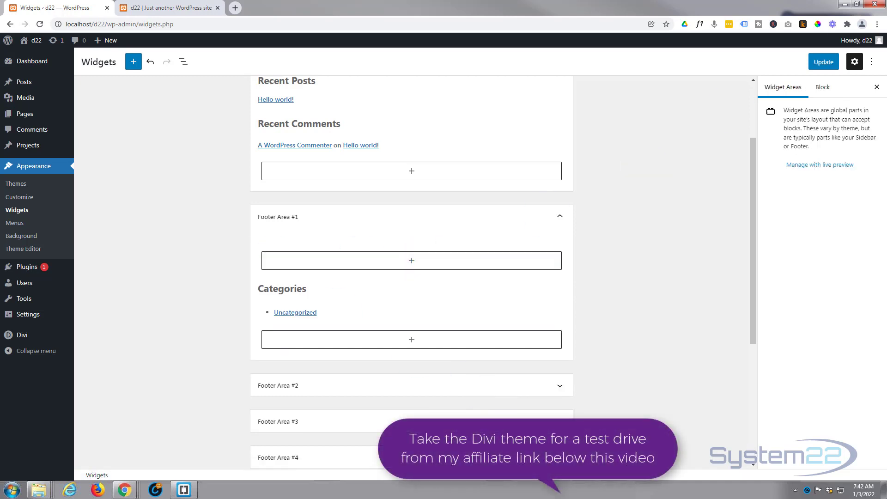
Save the widget changes and reload the live site to check its footer
left_click(828, 61)
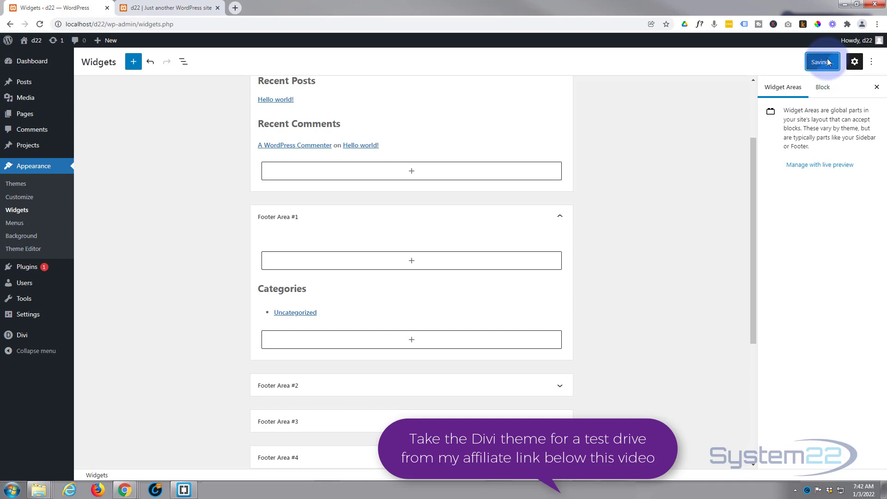
left_click(172, 8)
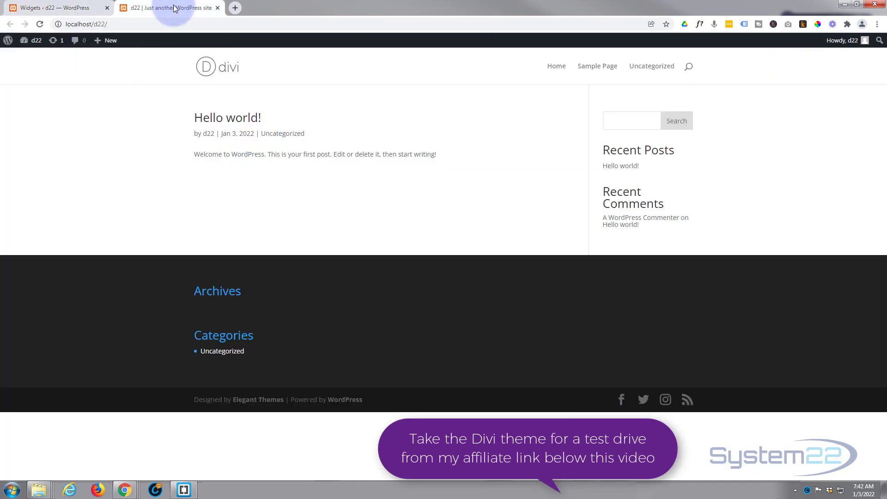
left_click(41, 25)
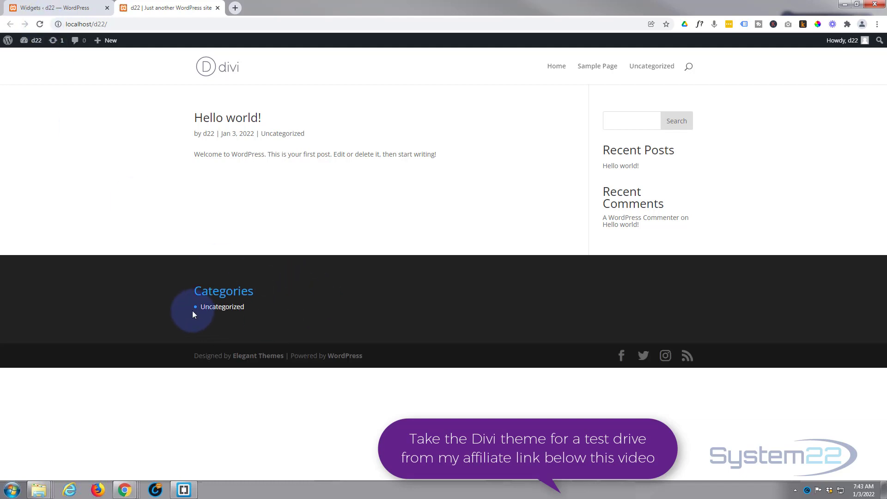
left_click(64, 15)
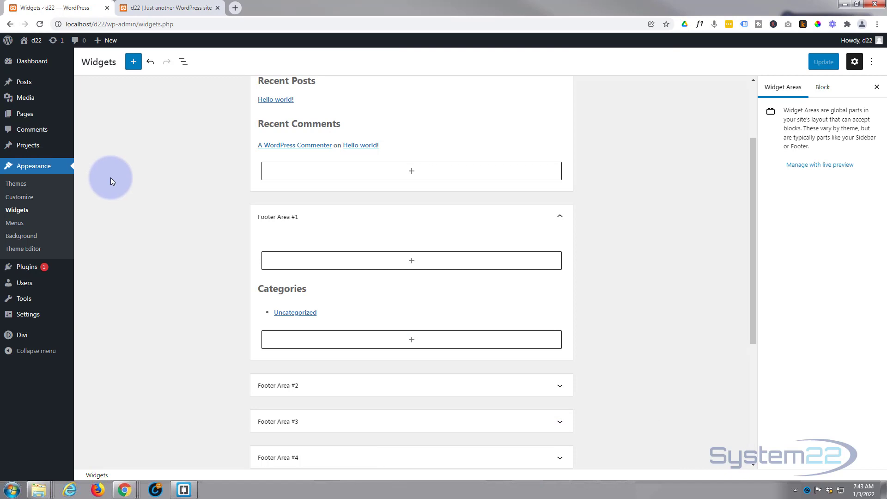
left_click(165, 8)
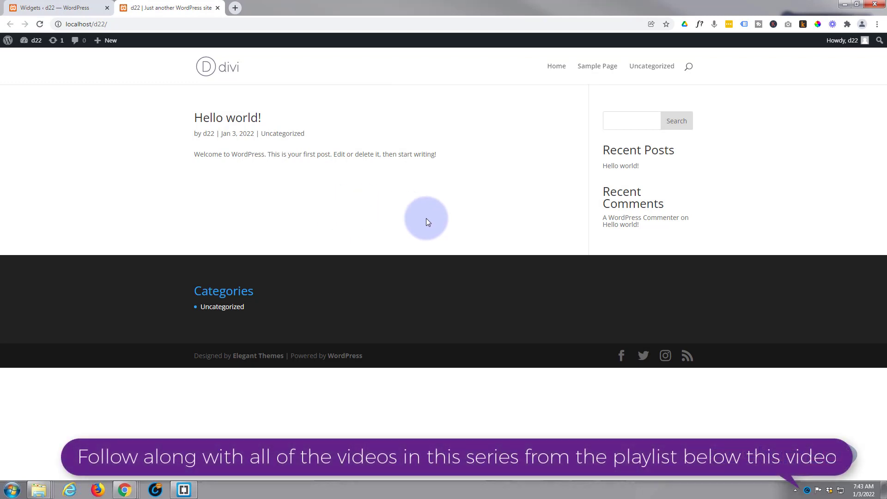
Inspect the live page's footer in the browser developer tools, enlarge the inspector, and locate the footer-widgets div
right_click(369, 306)
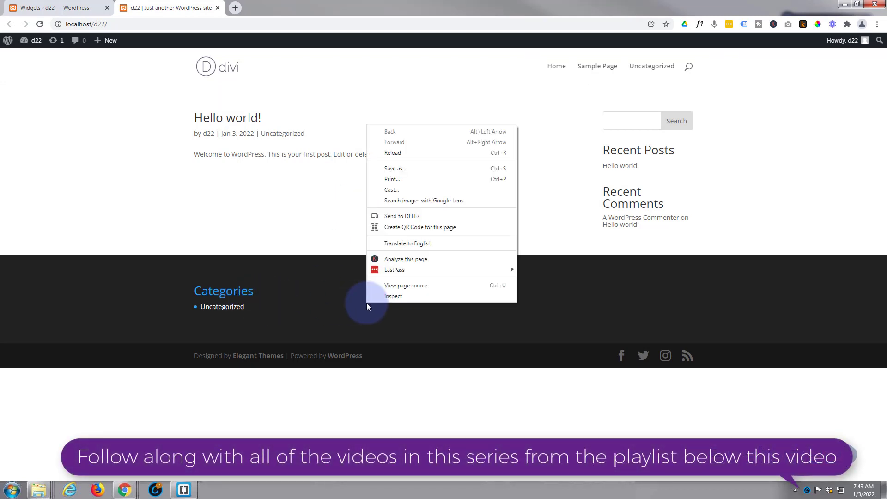
left_click(397, 297)
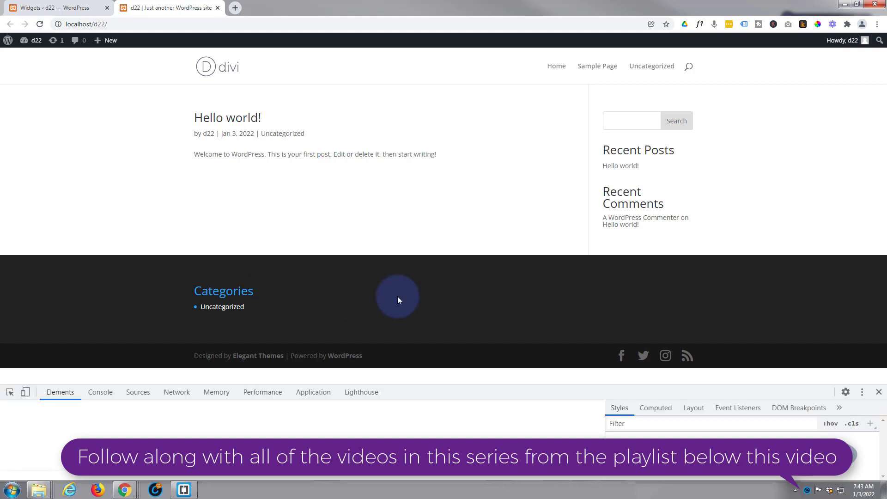
left_click_drag(521, 359, 504, 221)
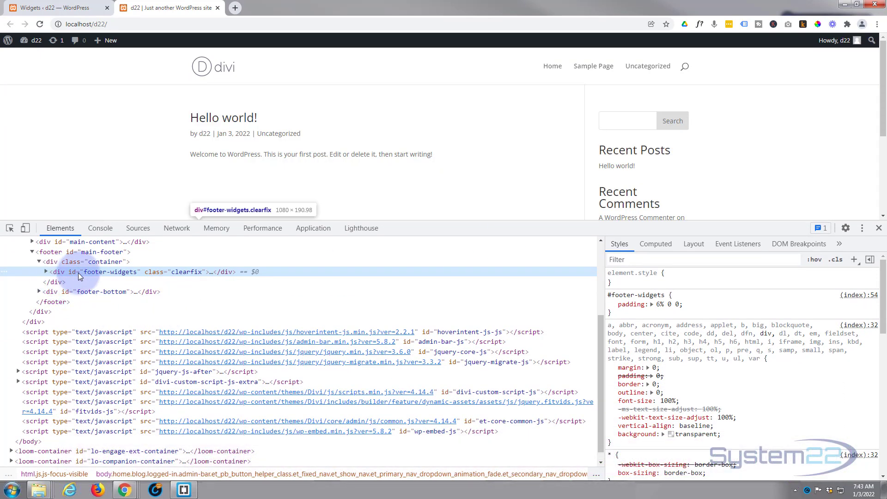
scroll(483, 138, "down", 1)
scroll(484, 132, "down", 3)
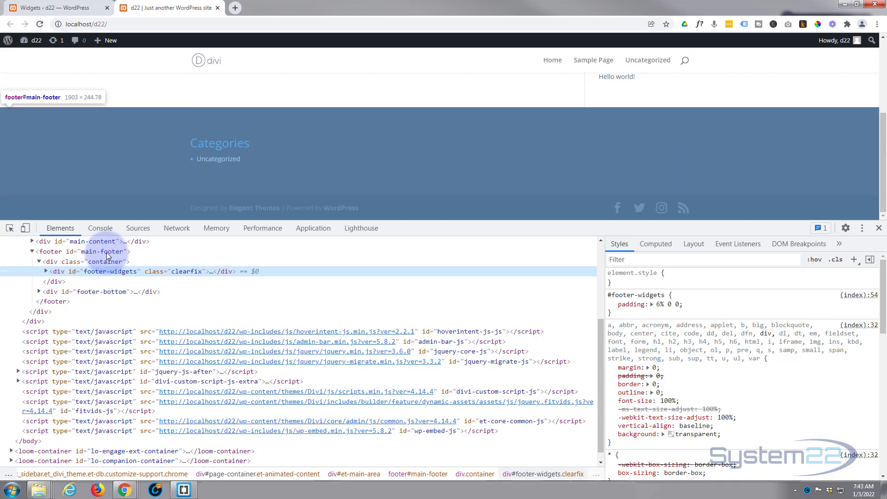
scroll(100, 278, "up", 1)
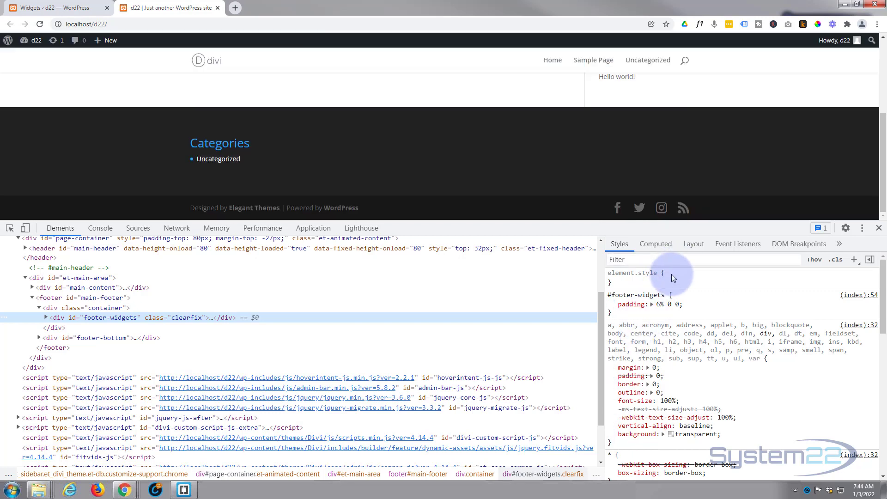
Add display: none to the #footer-widgets rule in the inspector to hide the footer widgets
left_click(675, 296)
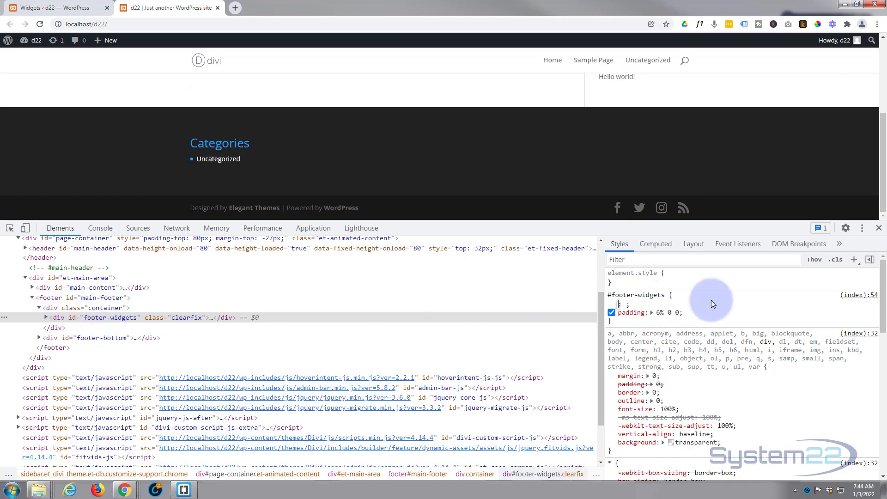
type("display")
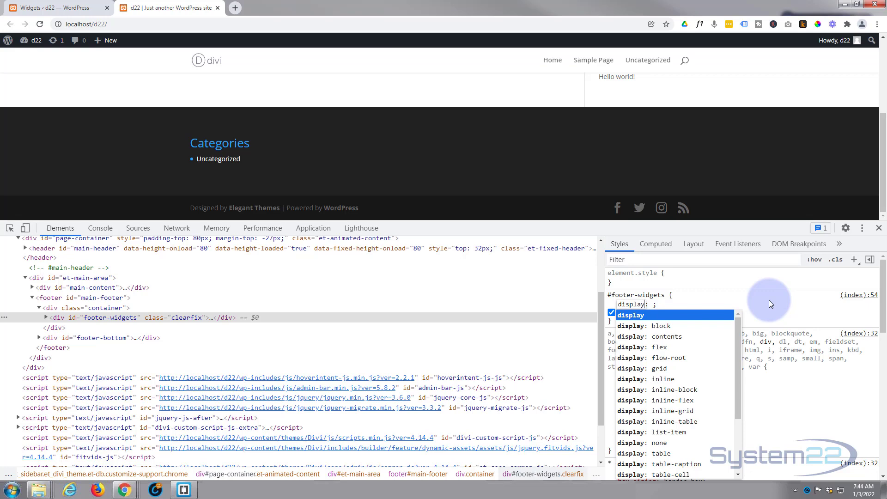
key("Tab")
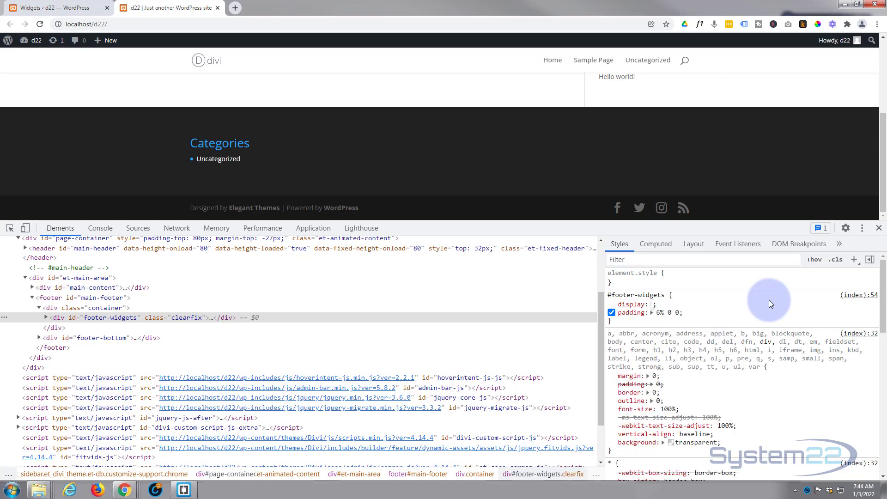
type("none")
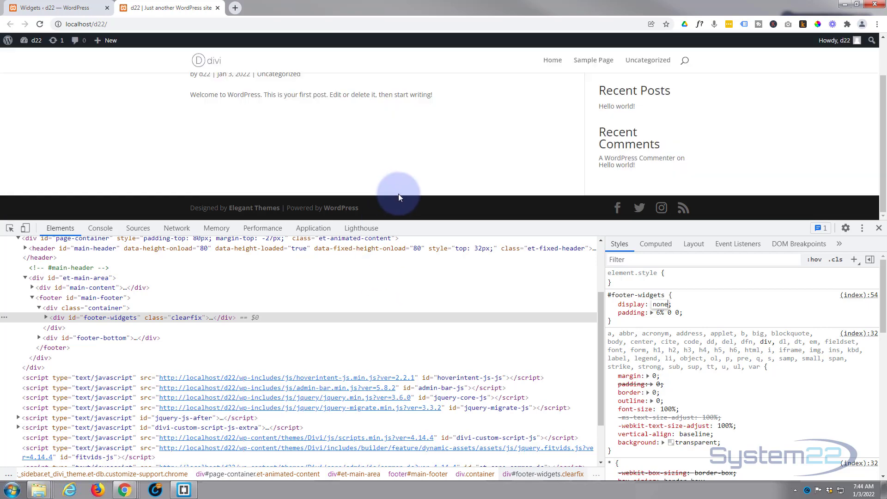
Copy the whole #footer-widgets CSS rule and return to the WordPress admin
left_click(609, 295)
left_click_drag(609, 295, 610, 322)
key("ctrl+c")
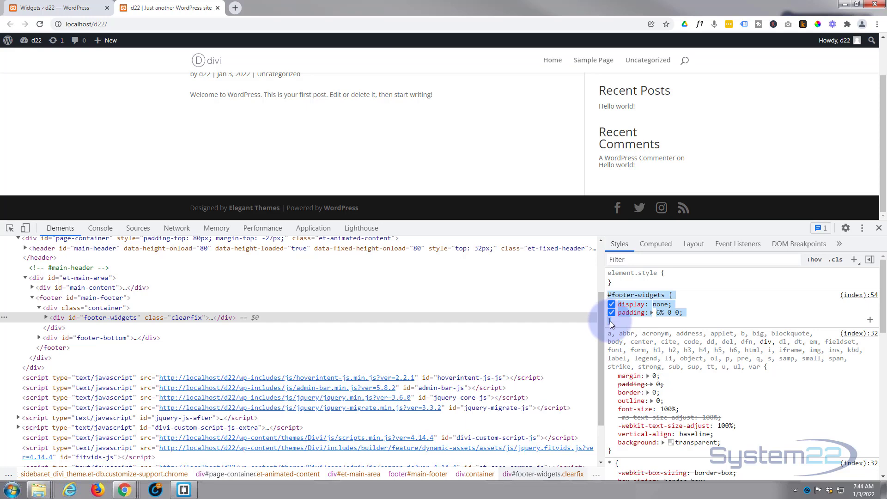
left_click(80, 8)
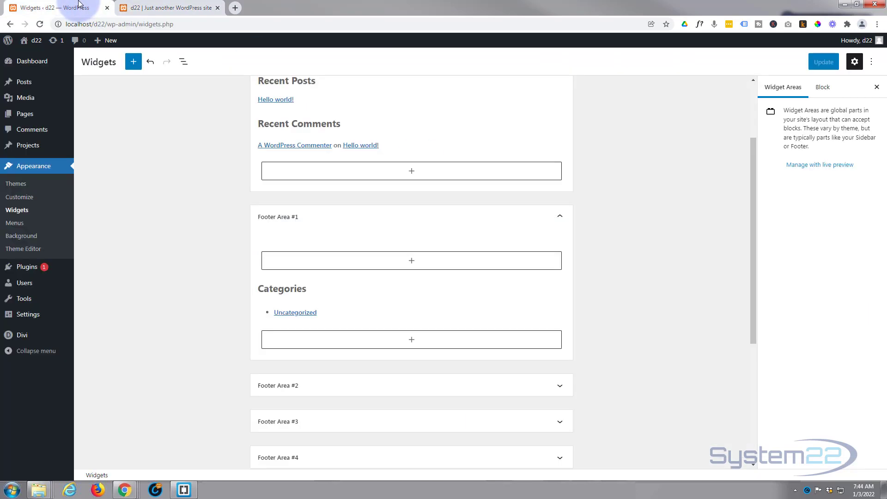
left_click(20, 198)
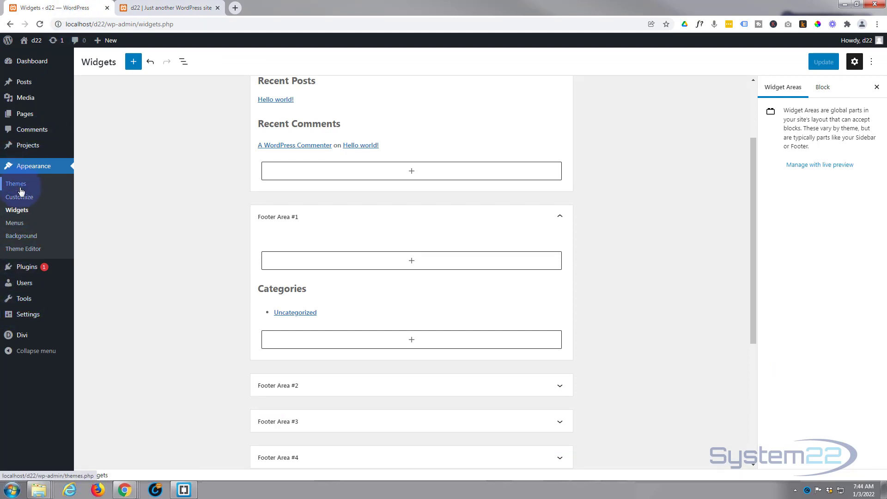
left_click(21, 197)
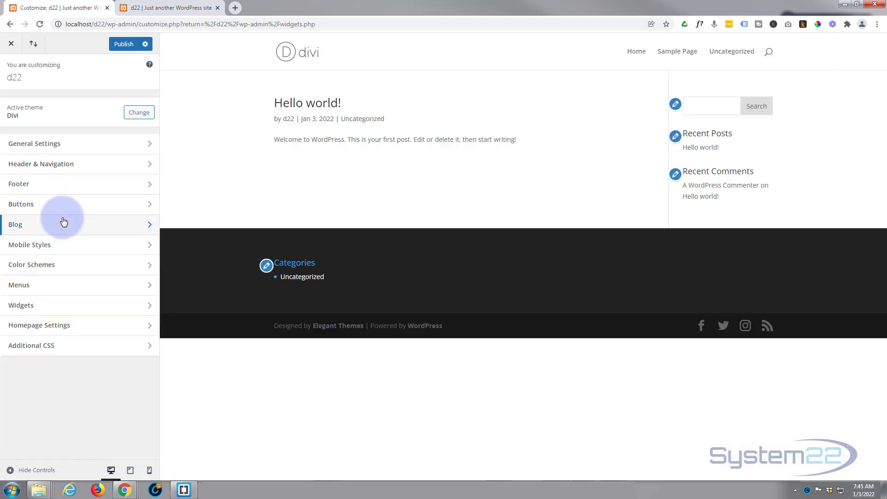
left_click(55, 351)
left_click(23, 272)
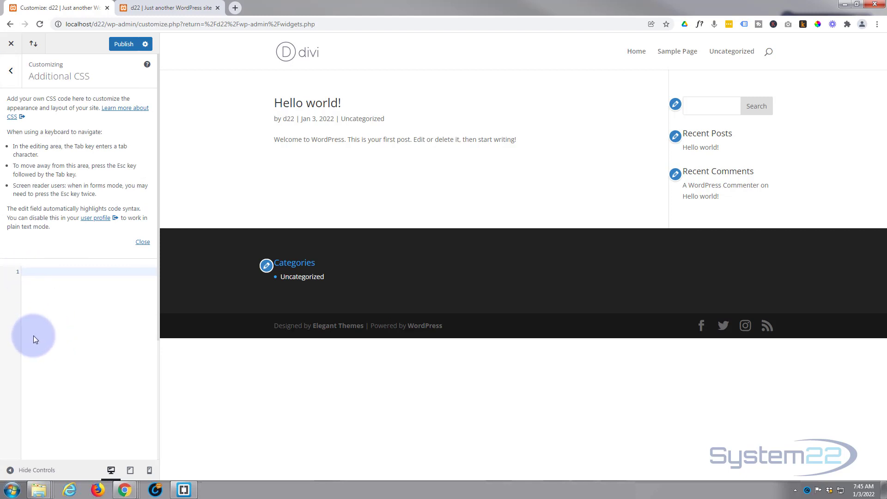
left_click(12, 44)
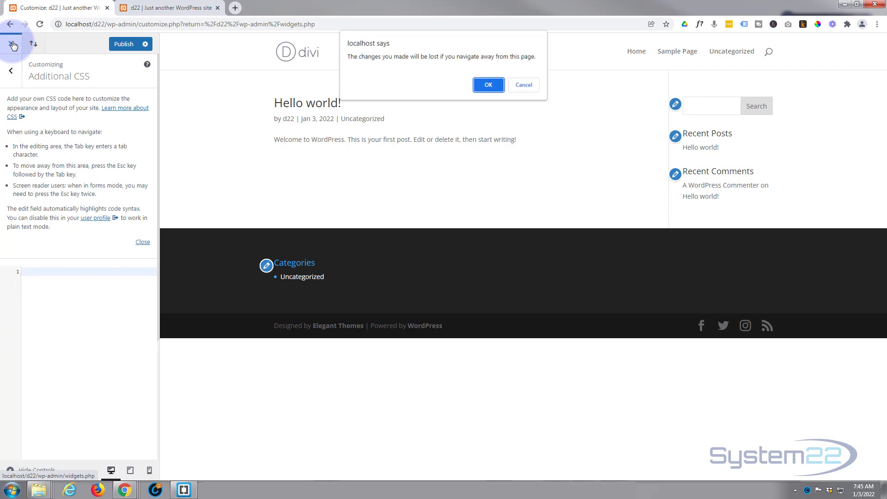
left_click(488, 85)
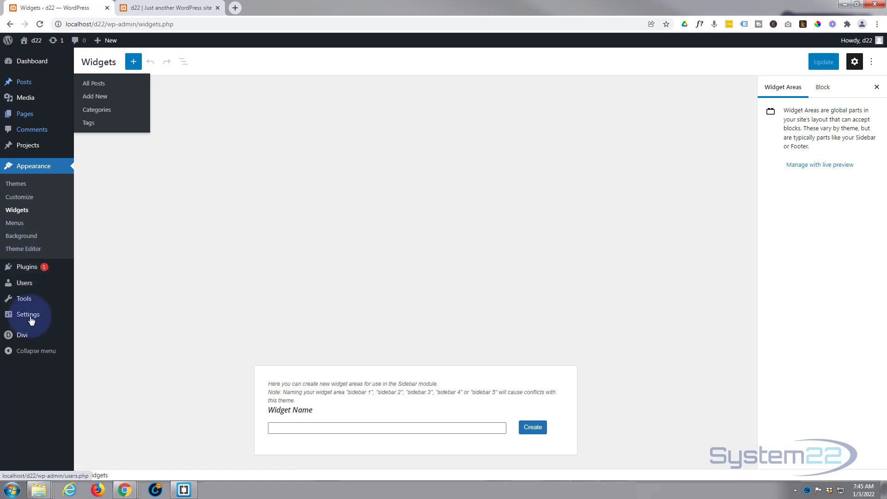
Open the Divi Theme Options and start the Custom CSS with the comment /* Remove Widget bar */, leaving a blank line below it
mouse_move(22, 335)
left_click(123, 342)
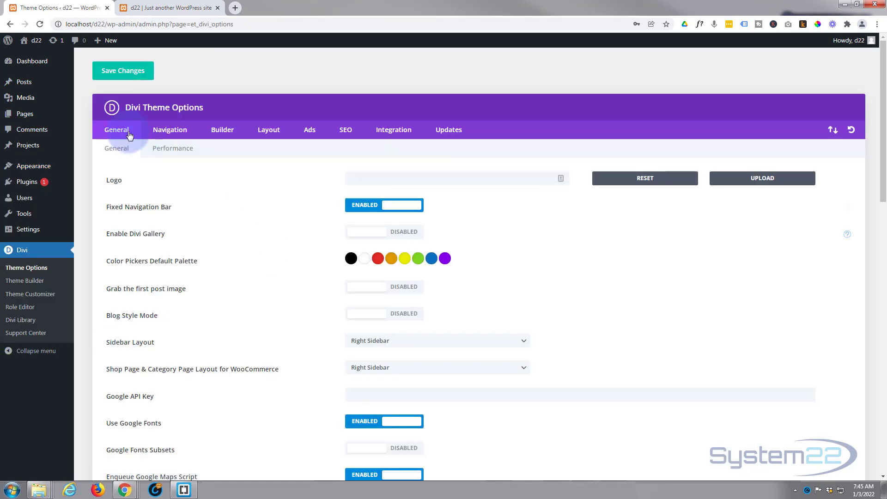
scroll(226, 213, "down", 5)
scroll(226, 213, "down", 12)
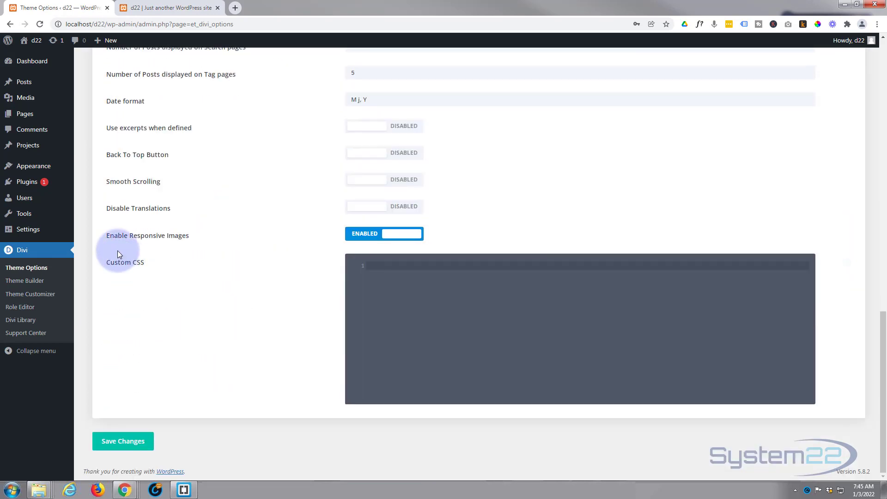
left_click(376, 268)
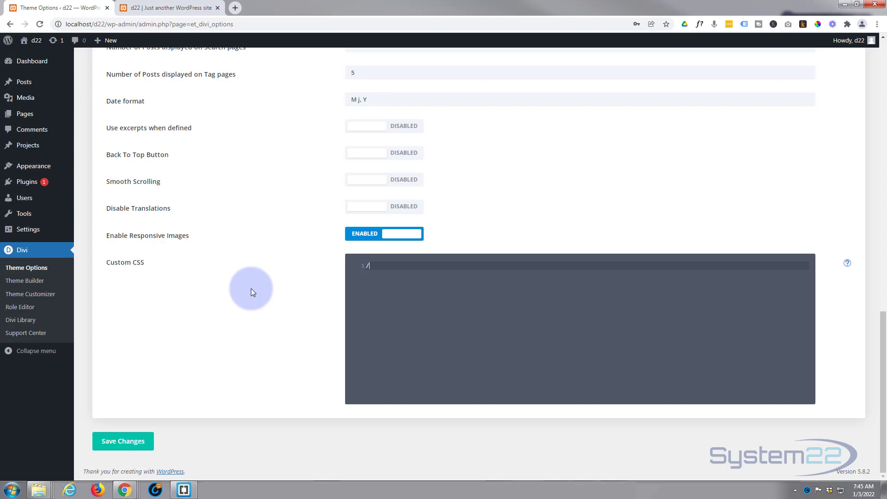
type("/")
type("**")
type("  Remove Widget bar */")
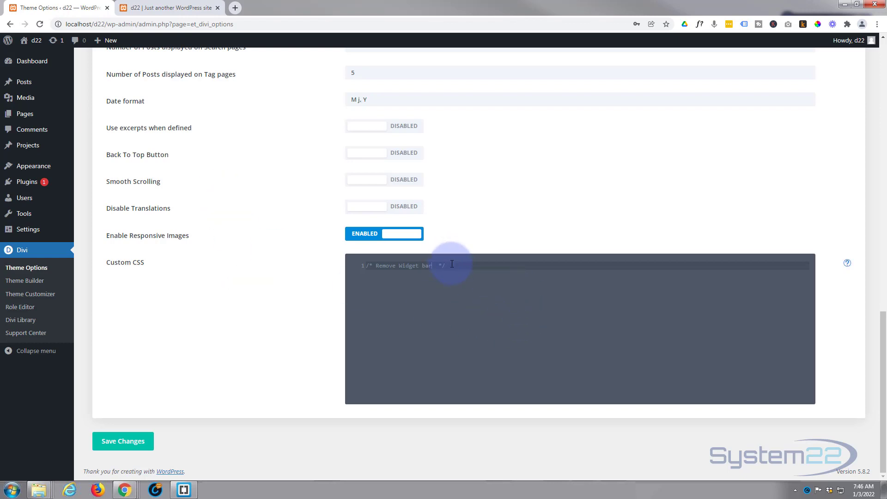
key("Return")
key("Return")
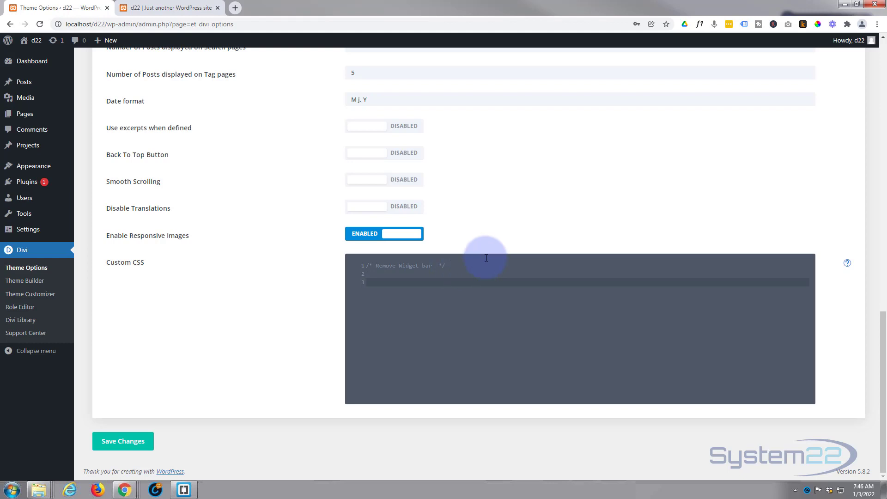
Paste the copied #footer-widgets rule below the comment and delete its padding line, keeping only display: none
key("ctrl+v")
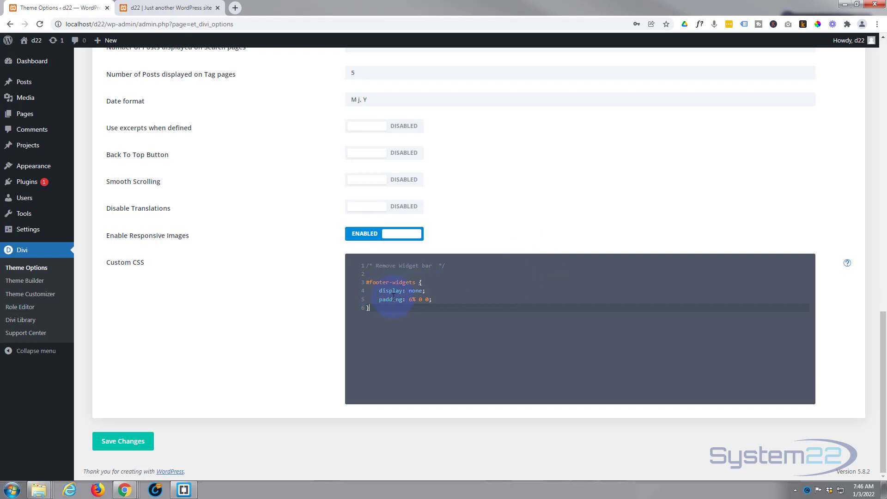
left_click_drag(429, 291, 444, 300)
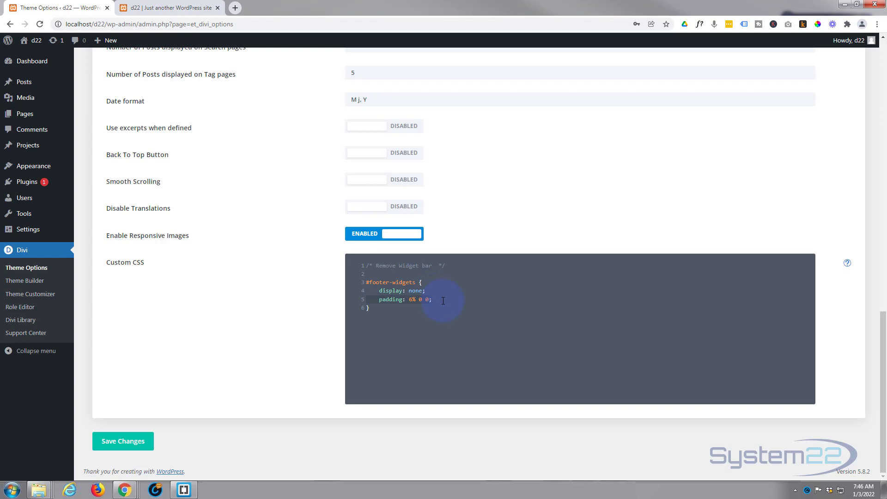
key("BackSpace")
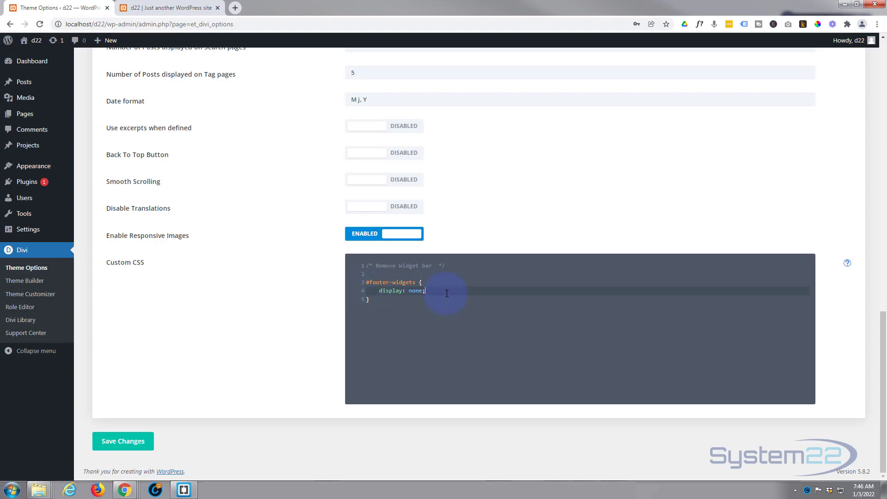
Save the theme options and open the live site in a new tab to check its footer
left_click(124, 442)
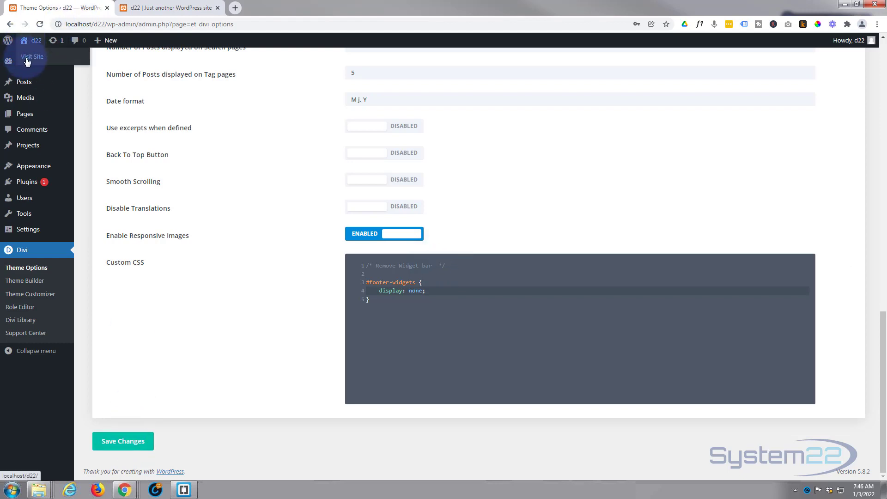
middle_click(26, 58)
left_click(182, 8)
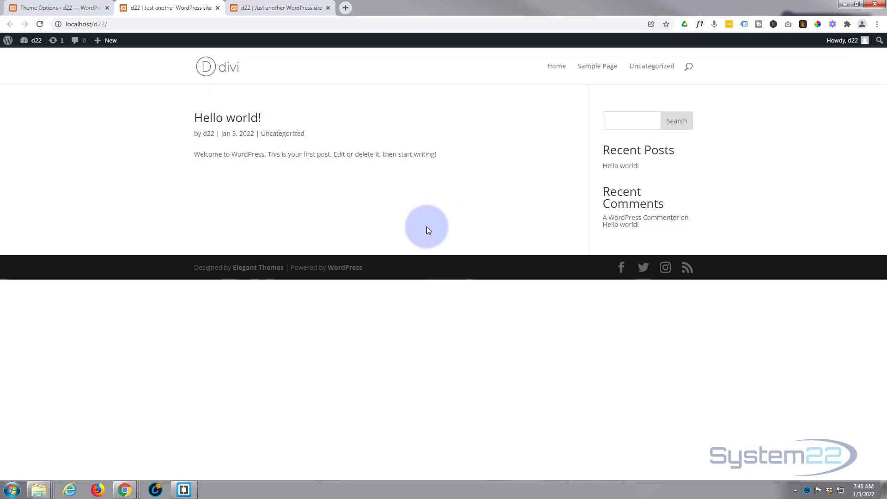
Return to the Divi Theme Options and highlight the complete custom CSS, comment included, to review it
left_click(59, 8)
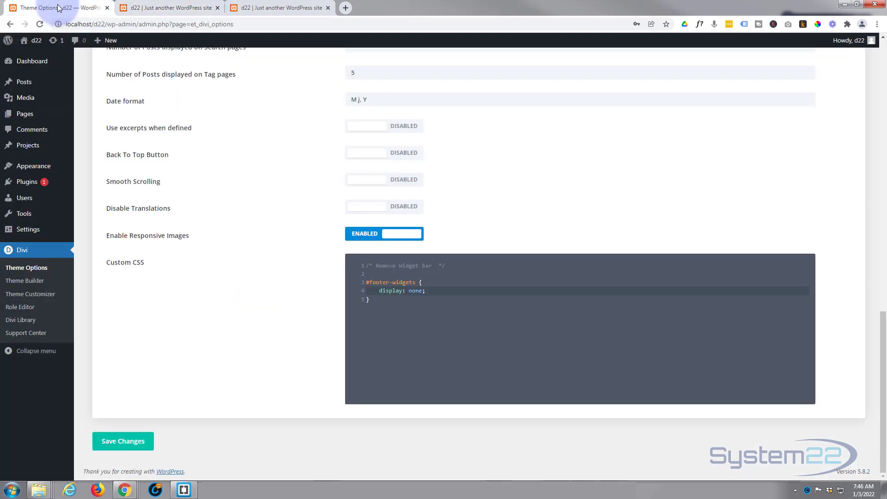
left_click_drag(365, 265, 396, 315)
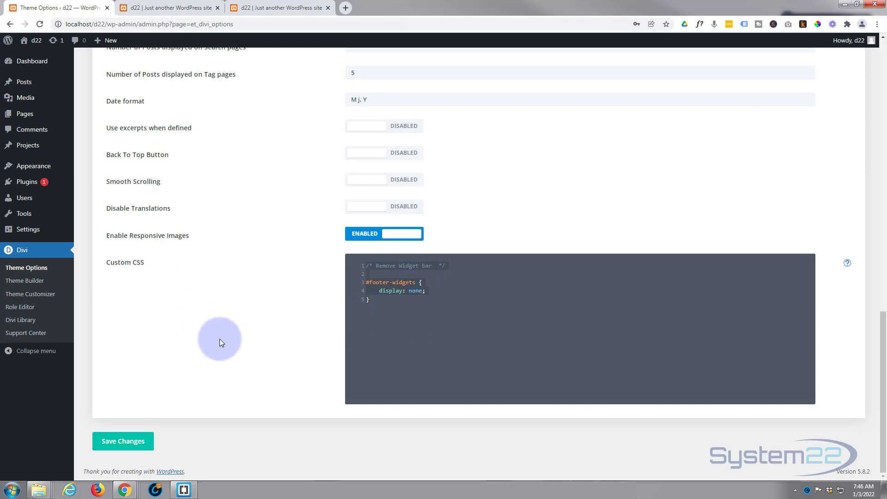
mouse_move(33, 166)
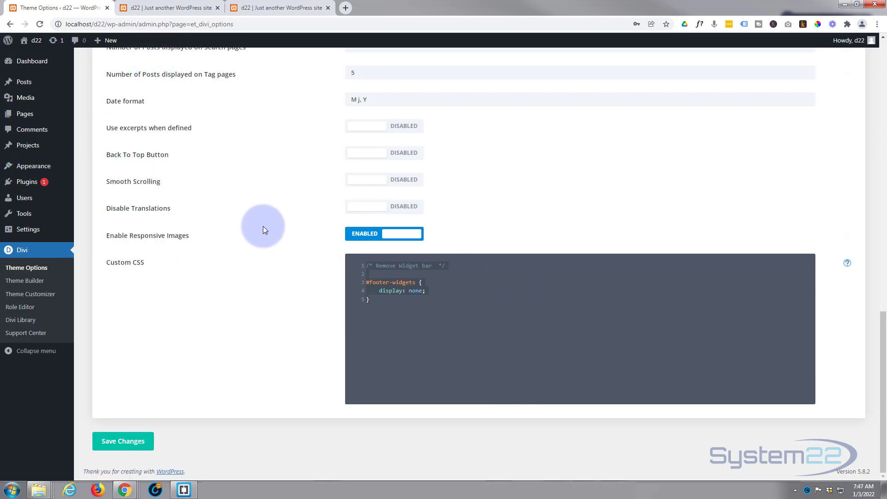
Switch to the previously inspected live page and close its developer tools
left_click(275, 8)
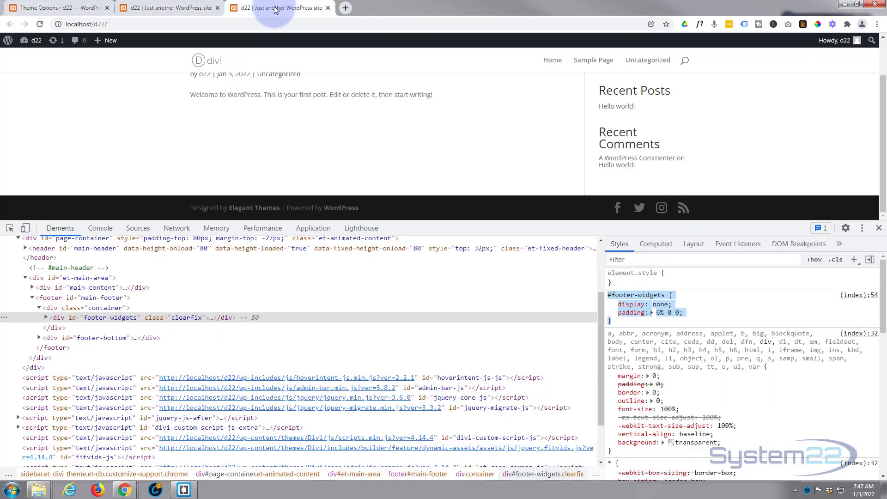
left_click(879, 228)
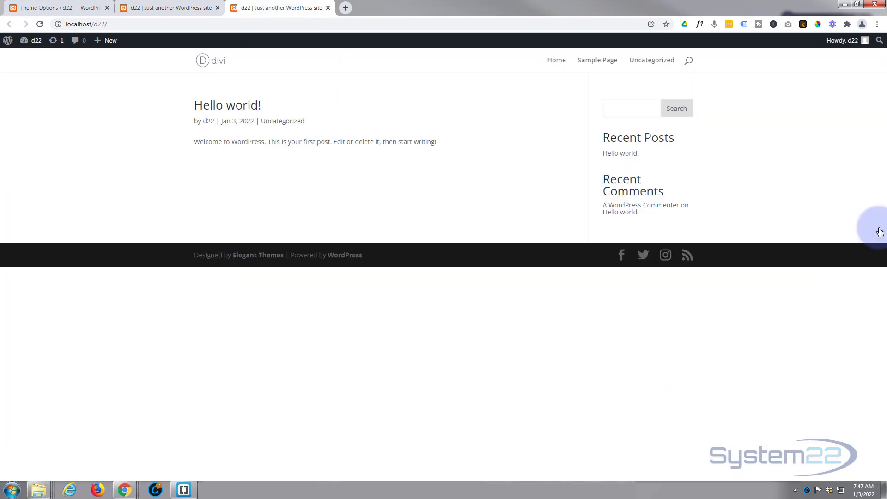